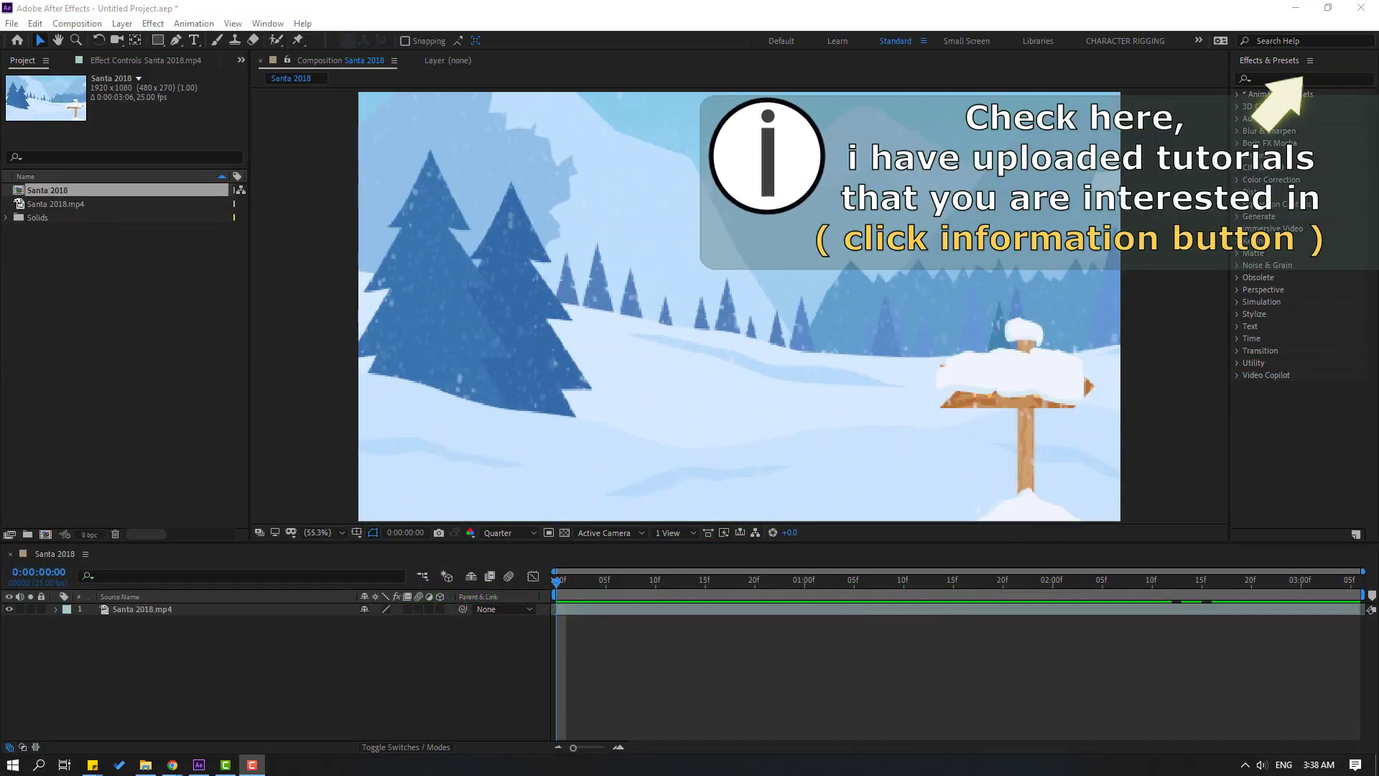
# - Make Santa 2018.mp4 a 3D layer
pyautogui.click(141, 611)
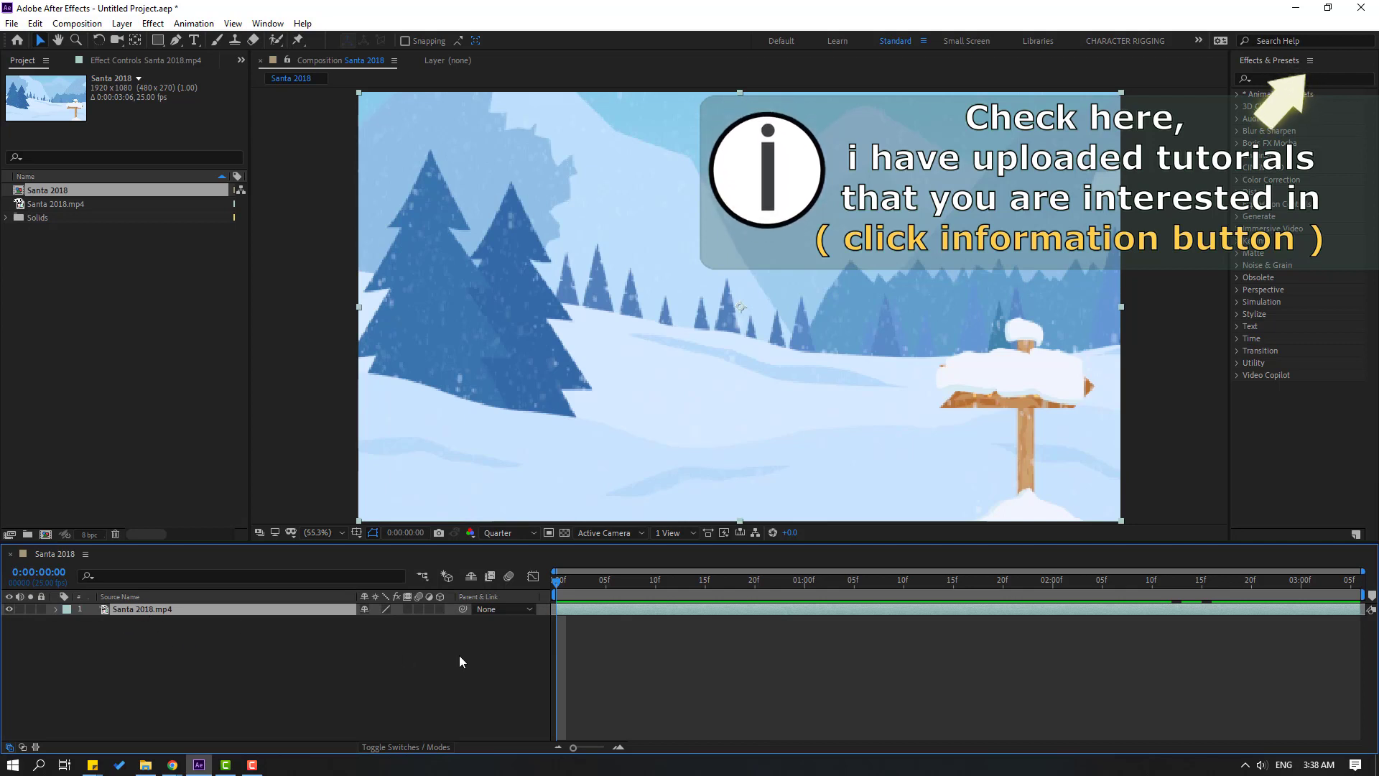
pyautogui.click(440, 610)
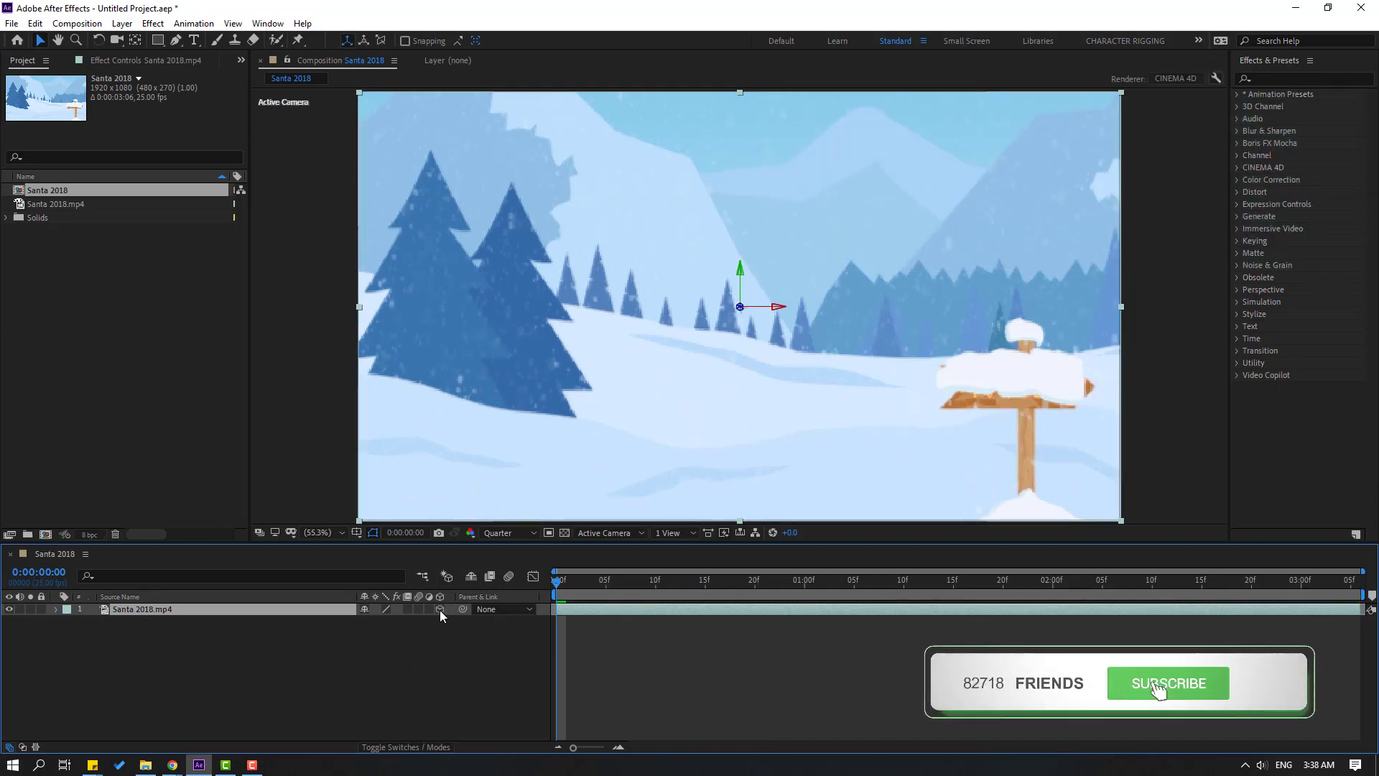
pyautogui.click(197, 673)
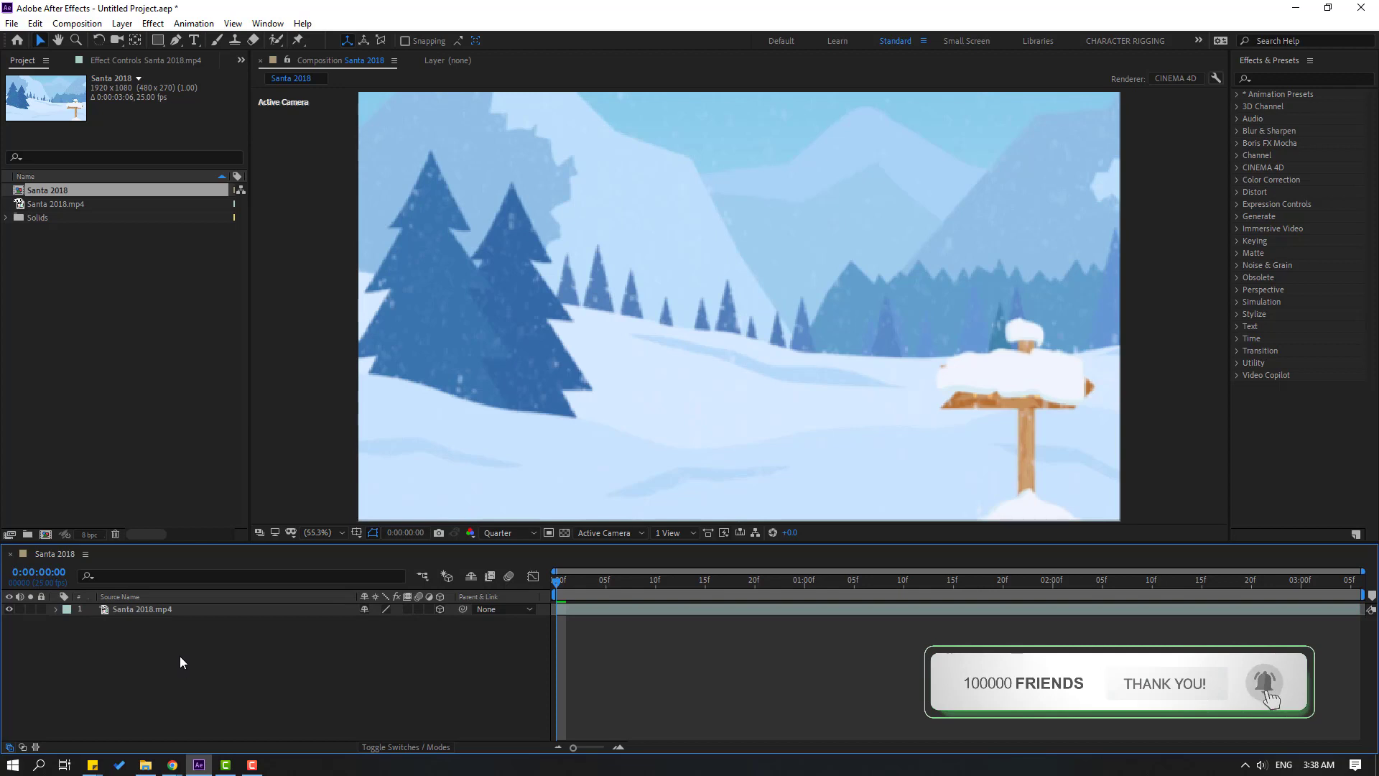
# - Add a Null Object (Null 2) above the footage and pick the Pan Behind tool
pyautogui.rightClick(181, 657)
pyautogui.moveTo(264, 499)
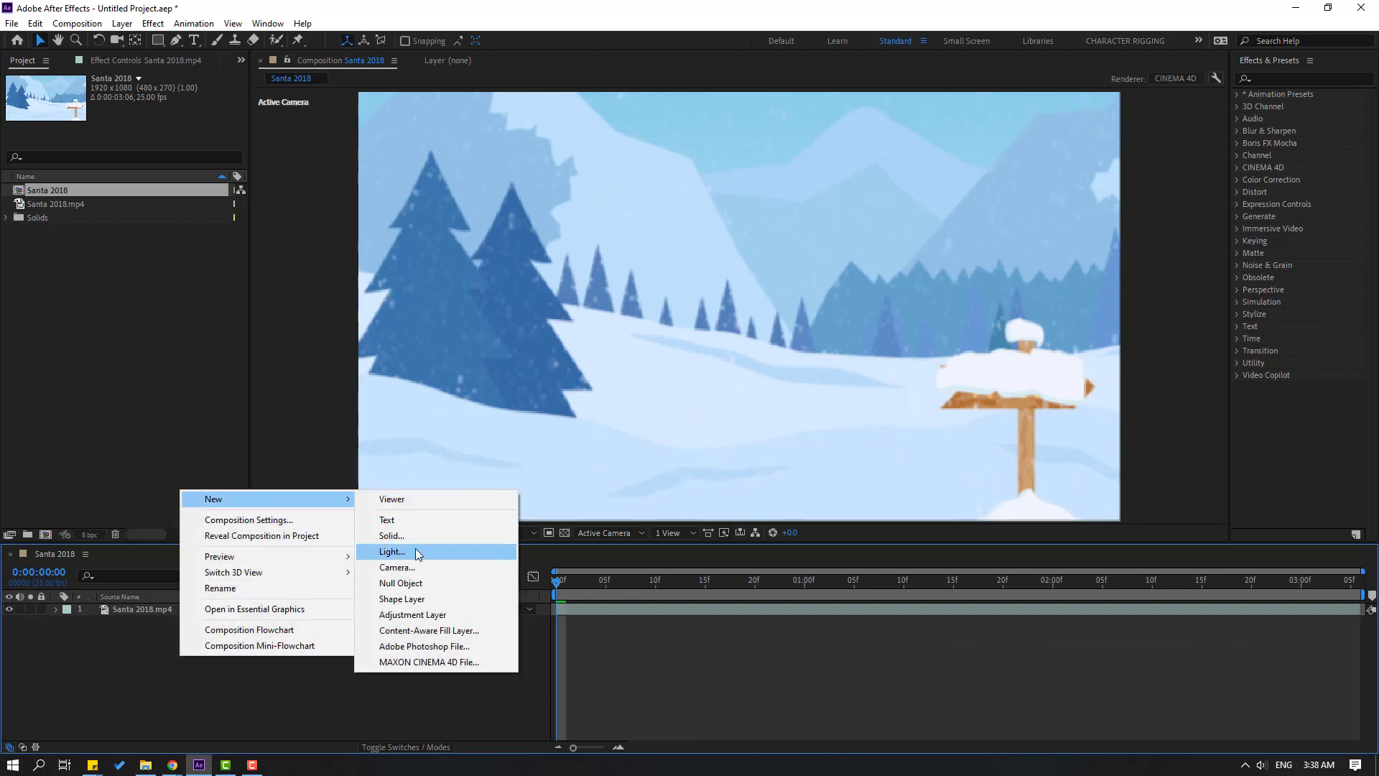
pyautogui.click(404, 583)
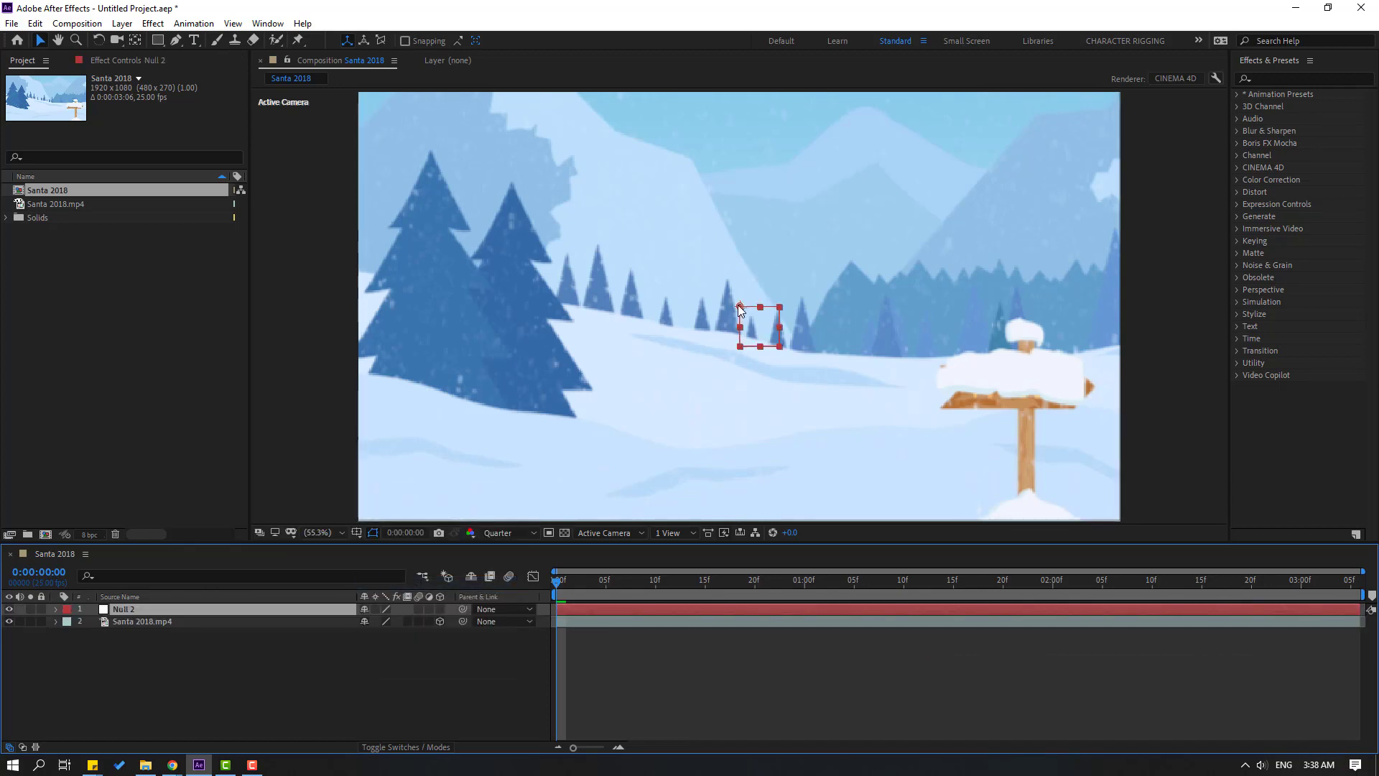
pyautogui.click(135, 41)
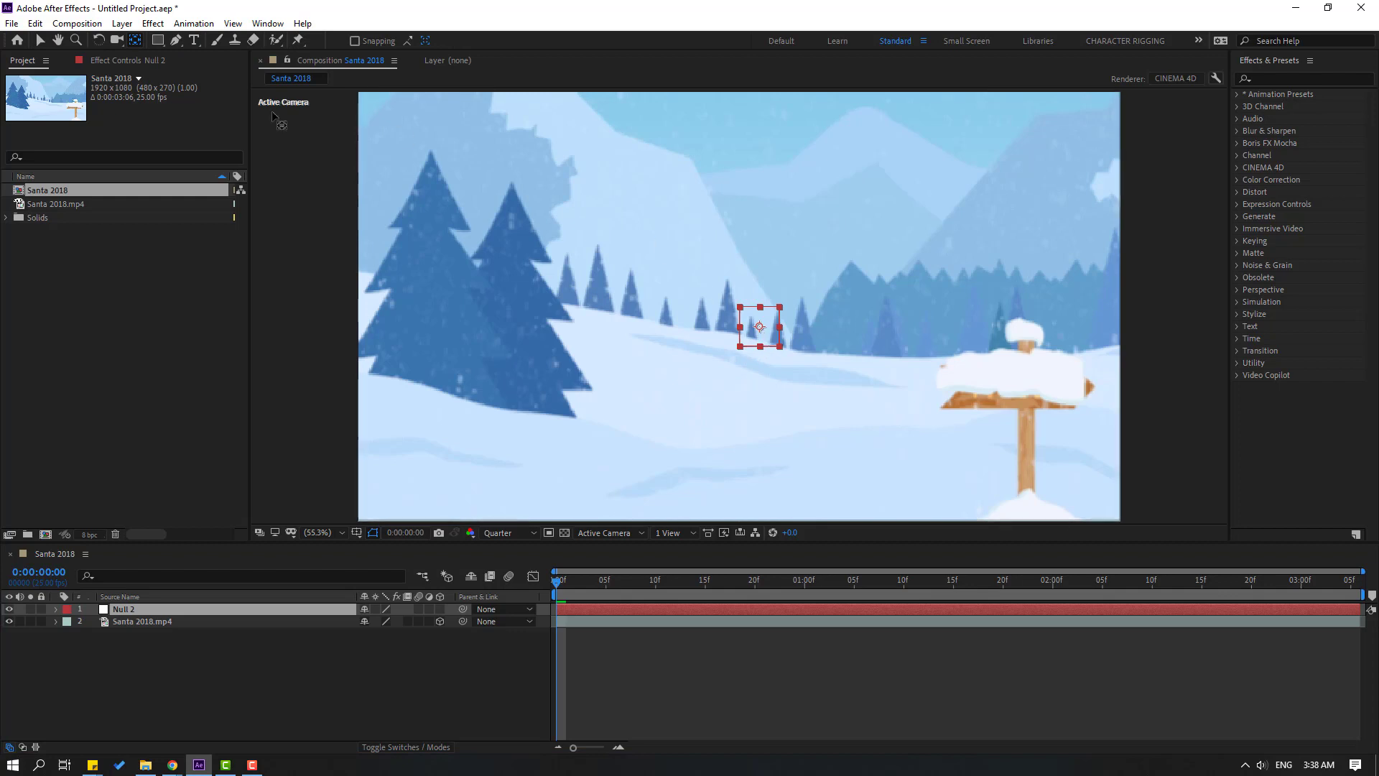
# - Make Null 2 3D, parent Santa 2018.mp4 to it, and show the footage's Position
pyautogui.click(439, 609)
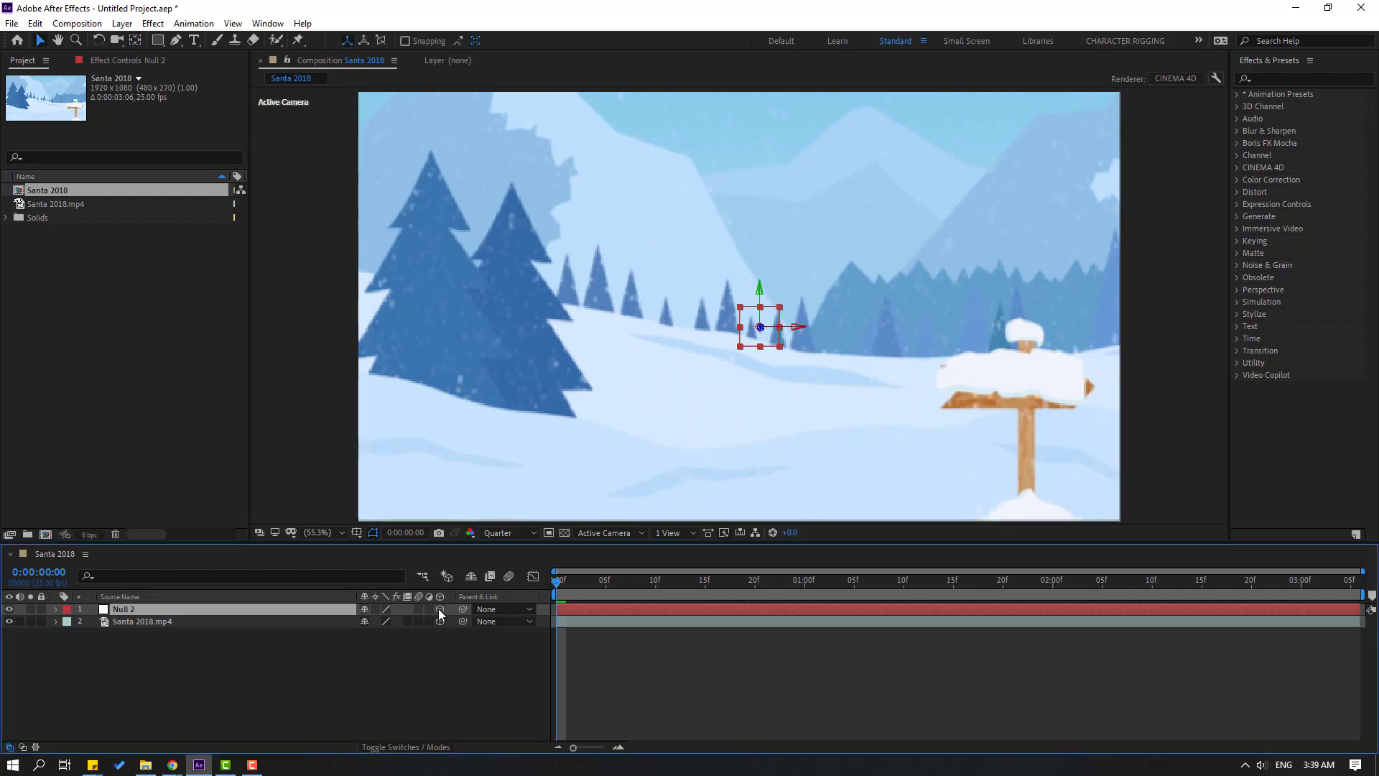
pyautogui.click(155, 625)
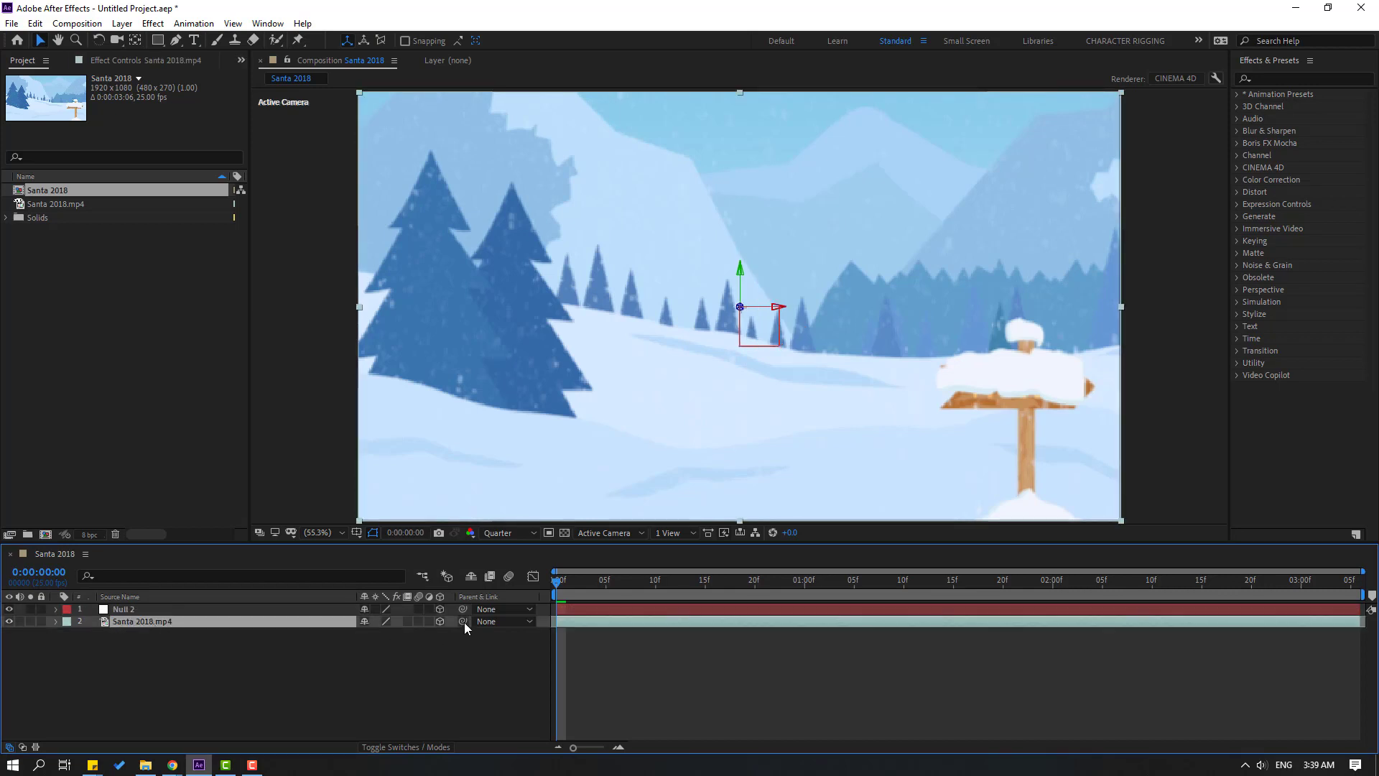
pyautogui.moveTo(463, 621); pyautogui.dragTo(130, 611)
pyautogui.click(123, 656)
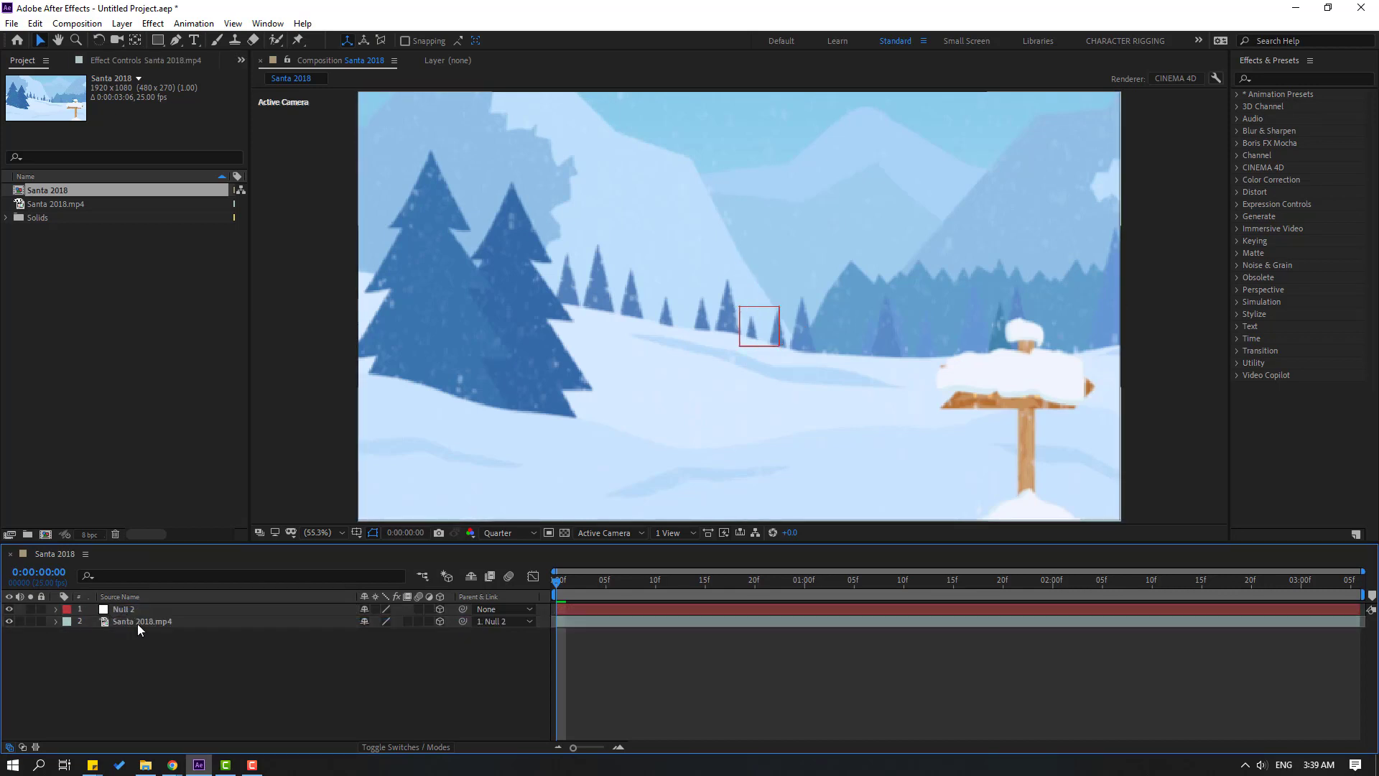
pyautogui.click(138, 626)
pyautogui.press('p')
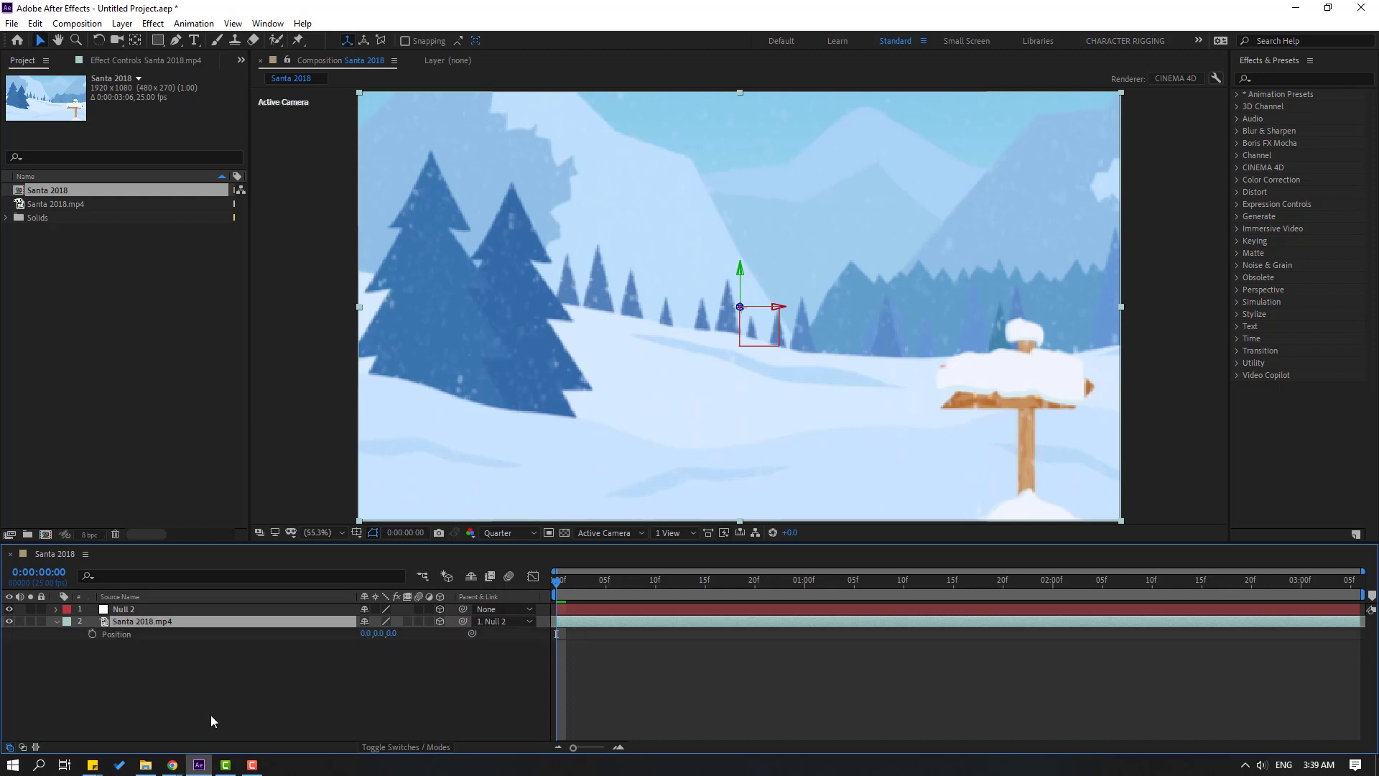
# - Give the footage's Position a wiggle(2,7) expression, preview it, and select Null 2
pyautogui.keyDown('alt'); pyautogui.click(93, 635); pyautogui.keyUp('alt')
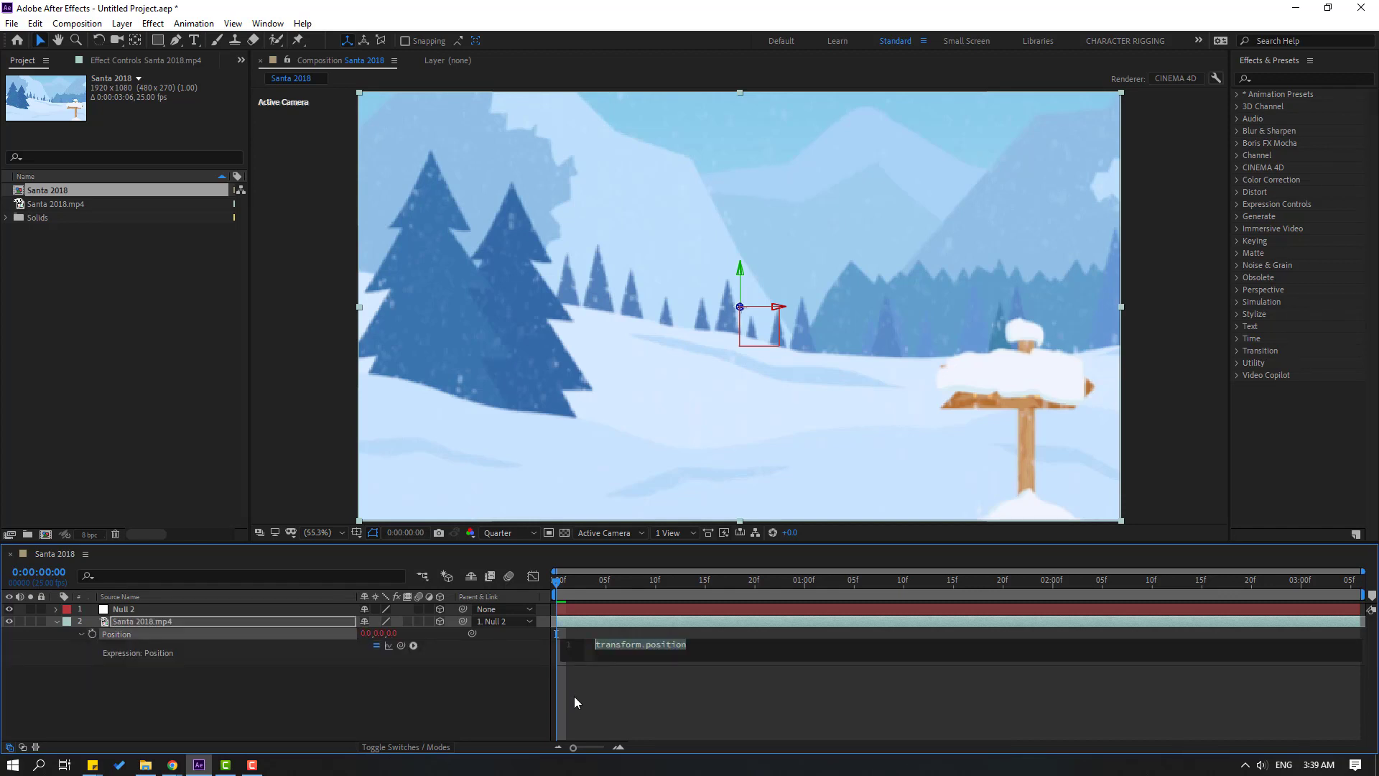
pyautogui.write('wiggle(')
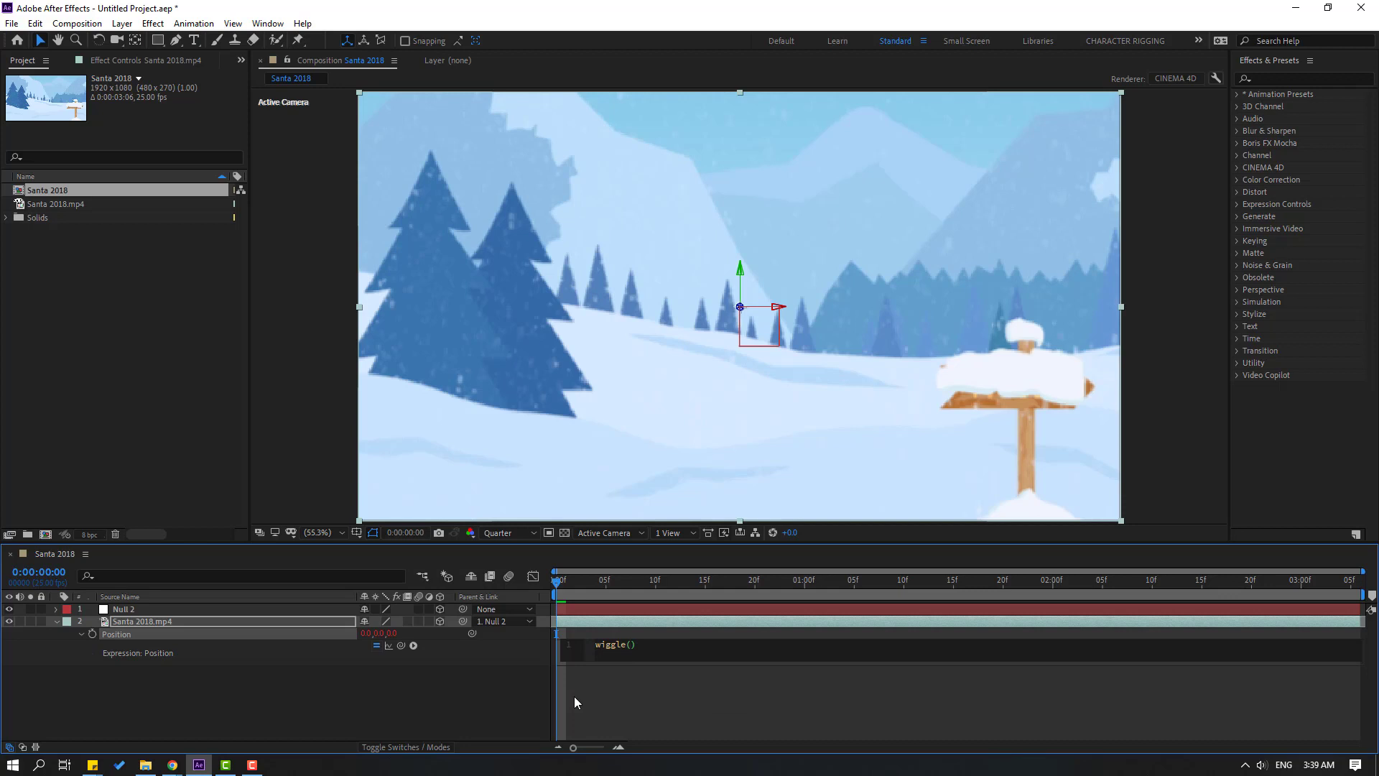
pyautogui.write('2,7')
pyautogui.click(617, 708)
pyautogui.press('space')
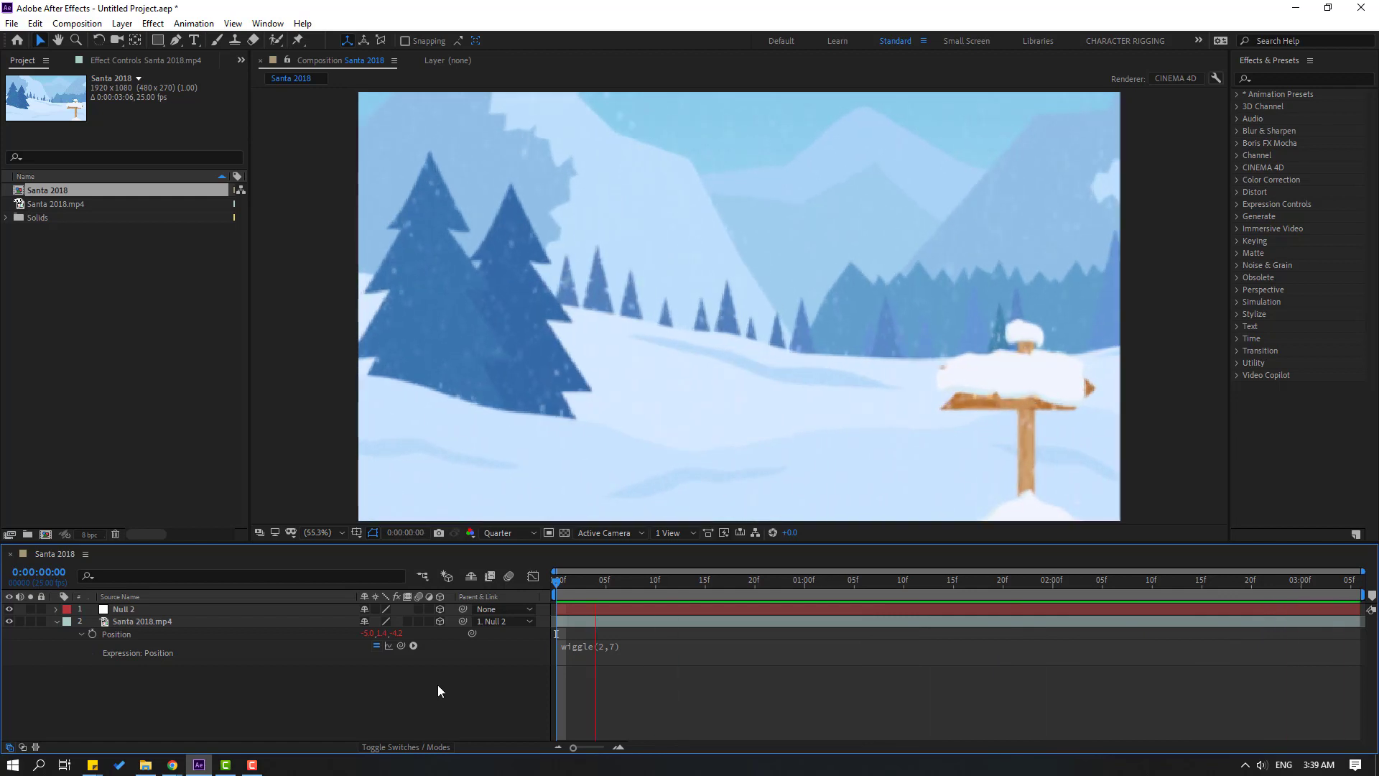
pyautogui.press('space')
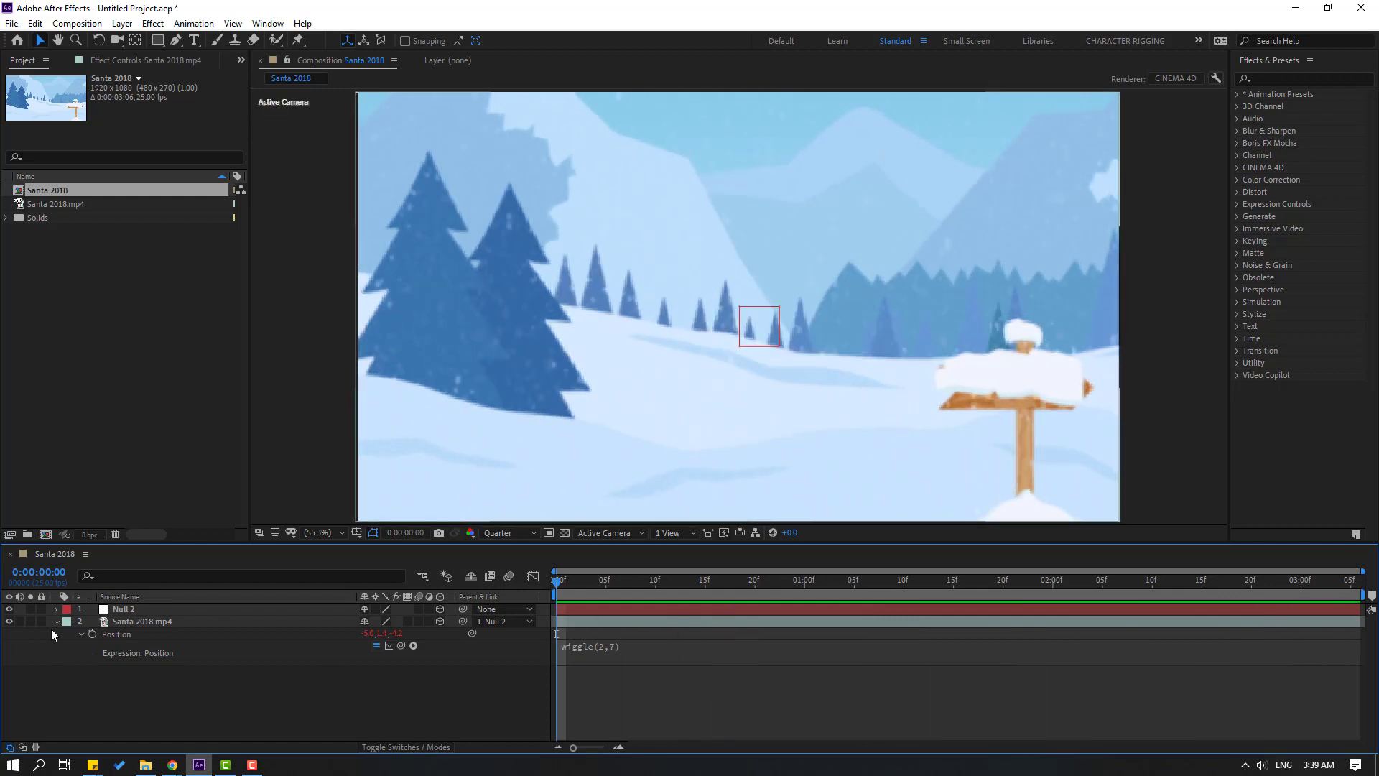
pyautogui.click(124, 611)
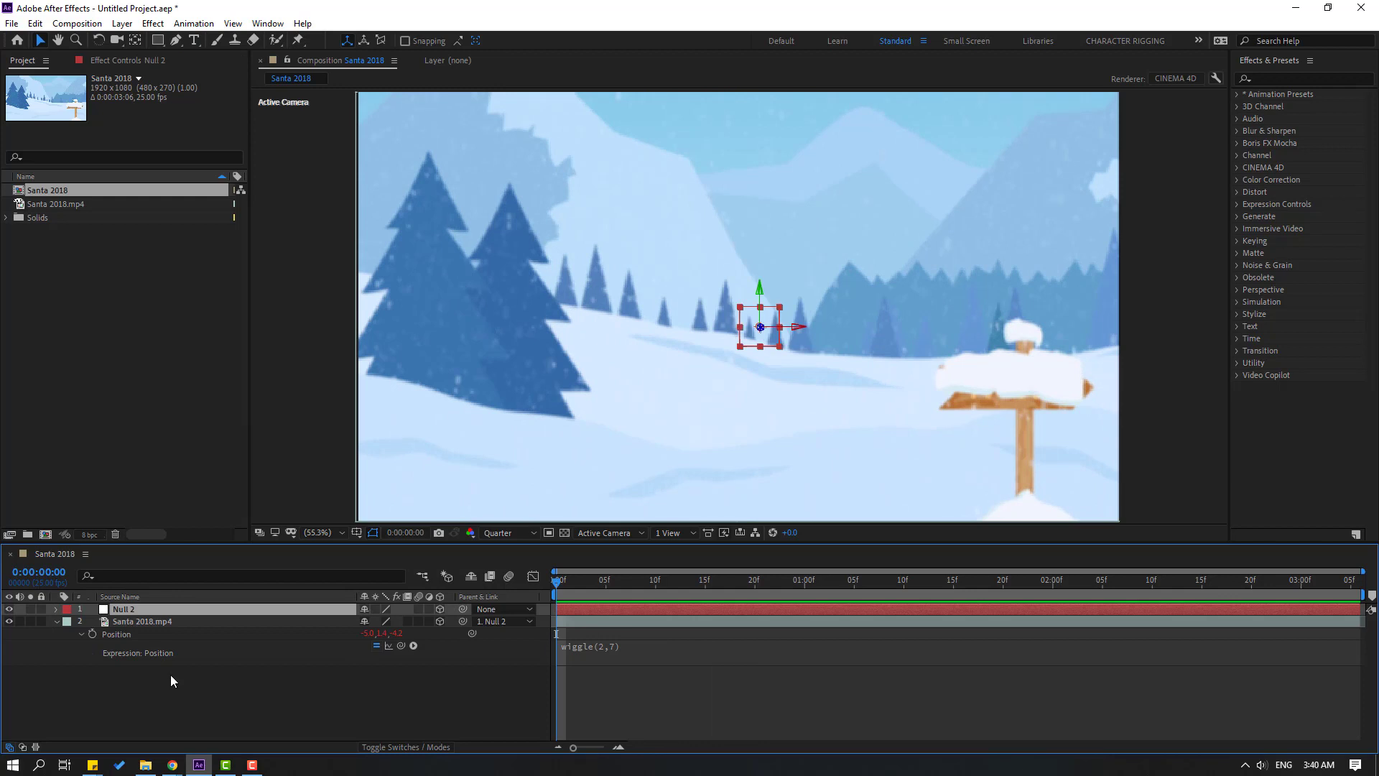
# - Separate Null 2's Position into X, Y and Z Position properties
pyautogui.press('p')
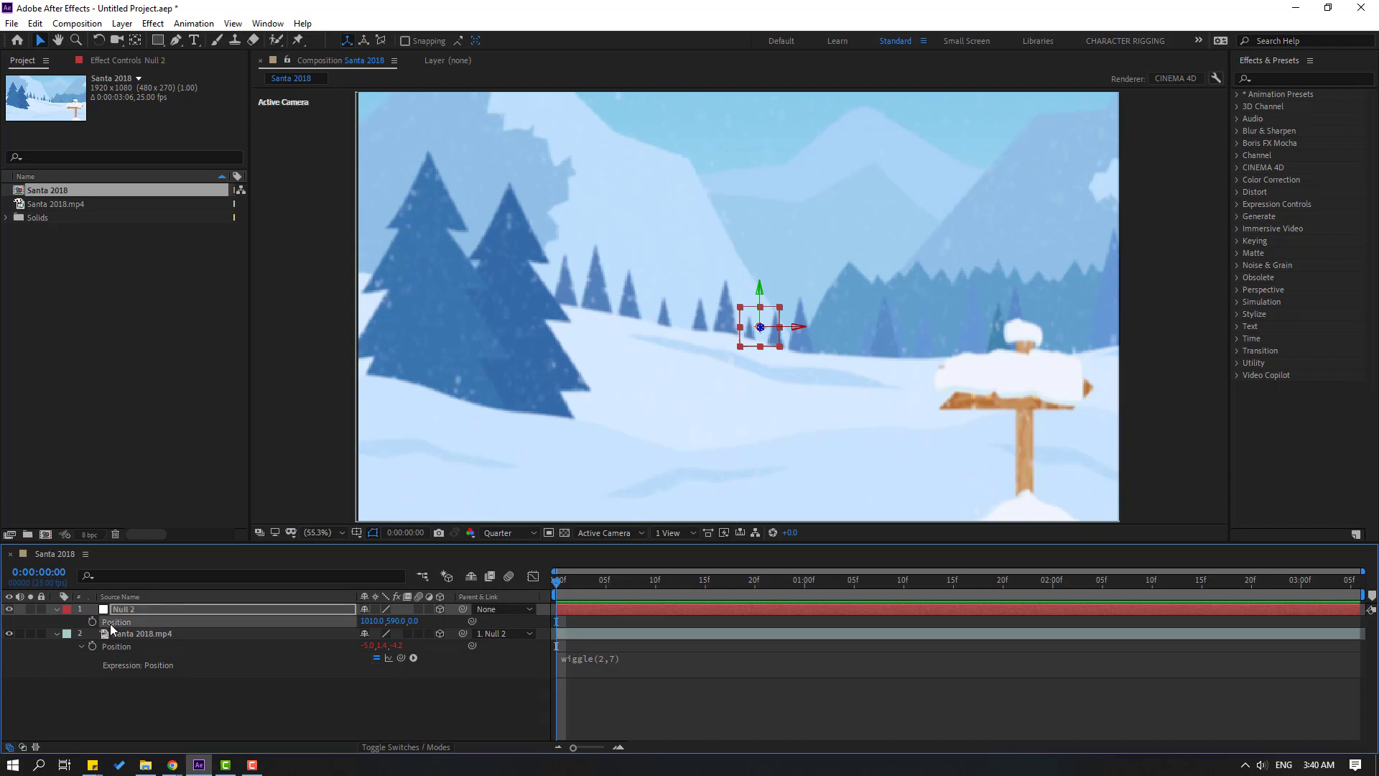
pyautogui.rightClick(109, 622)
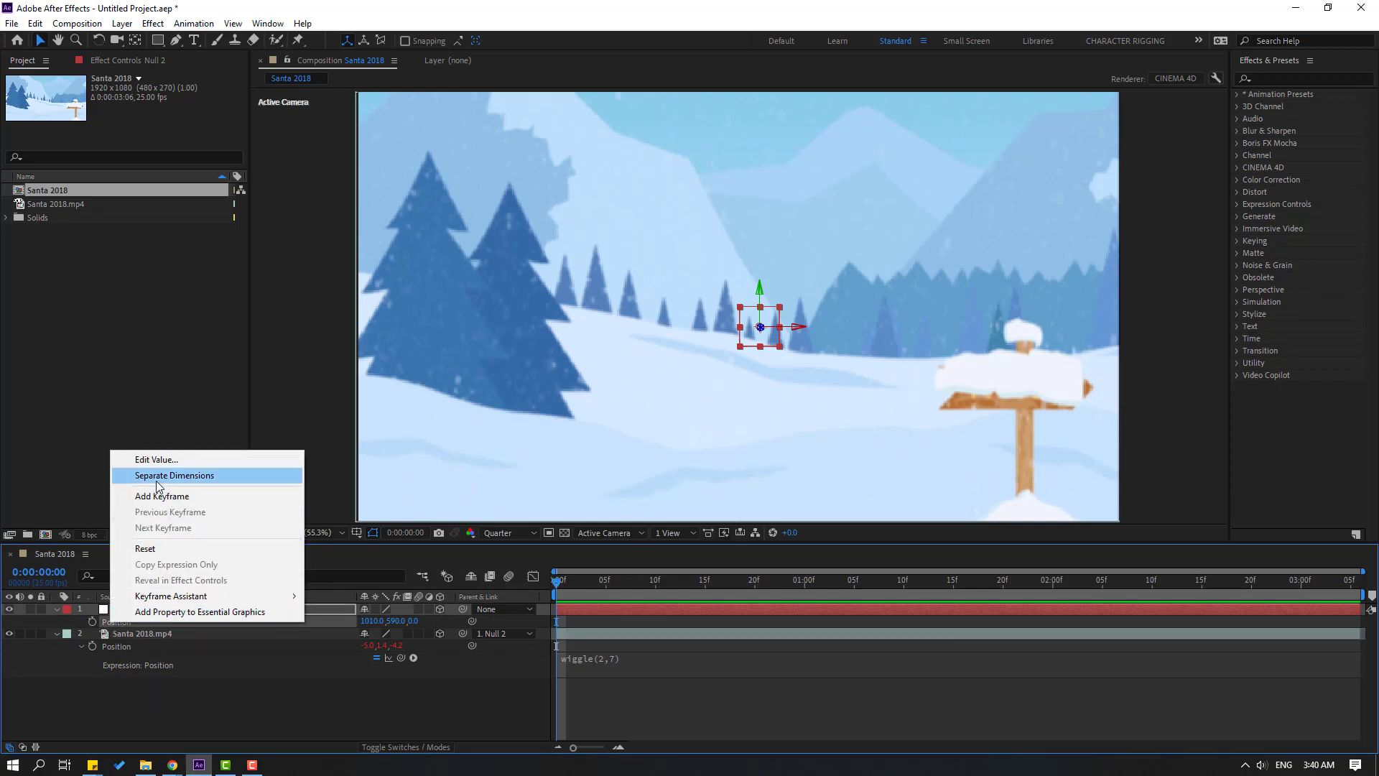
pyautogui.click(207, 476)
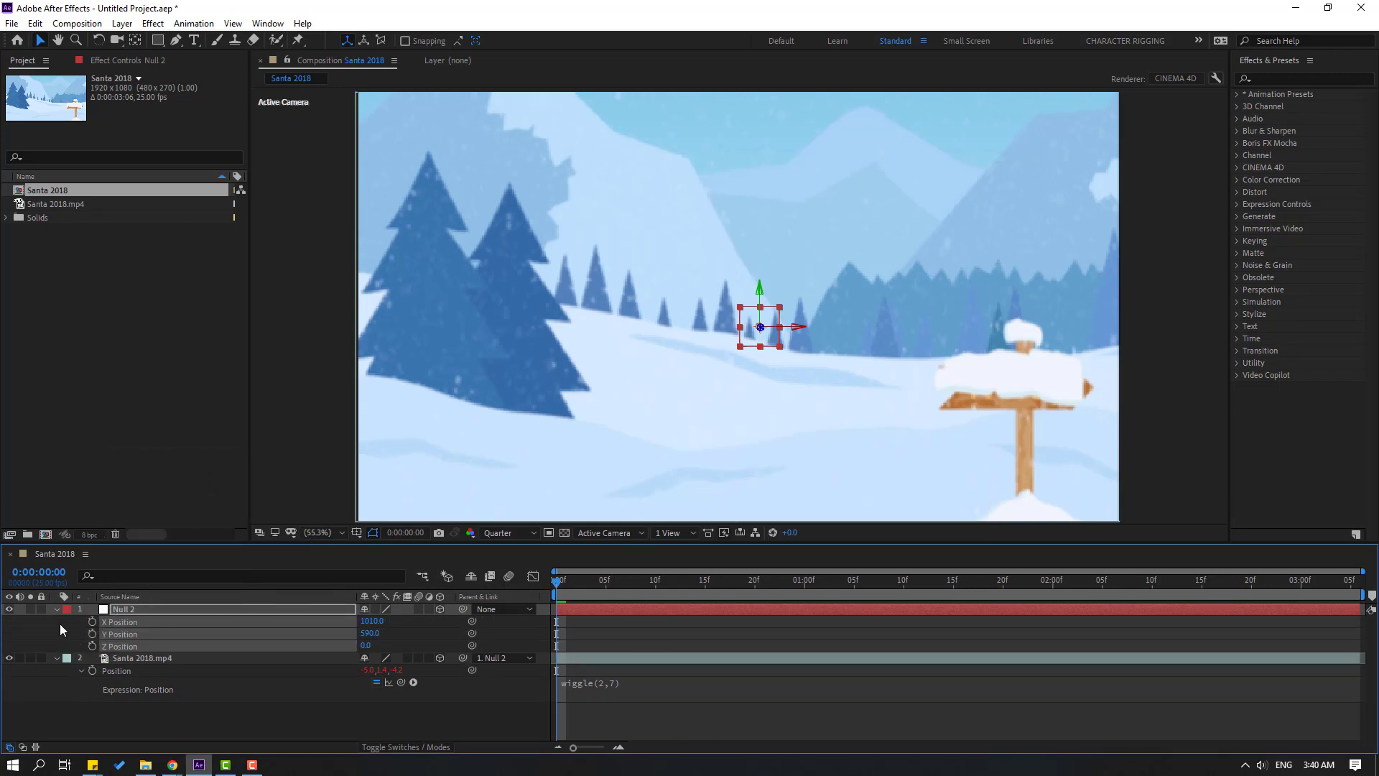
pyautogui.click(59, 626)
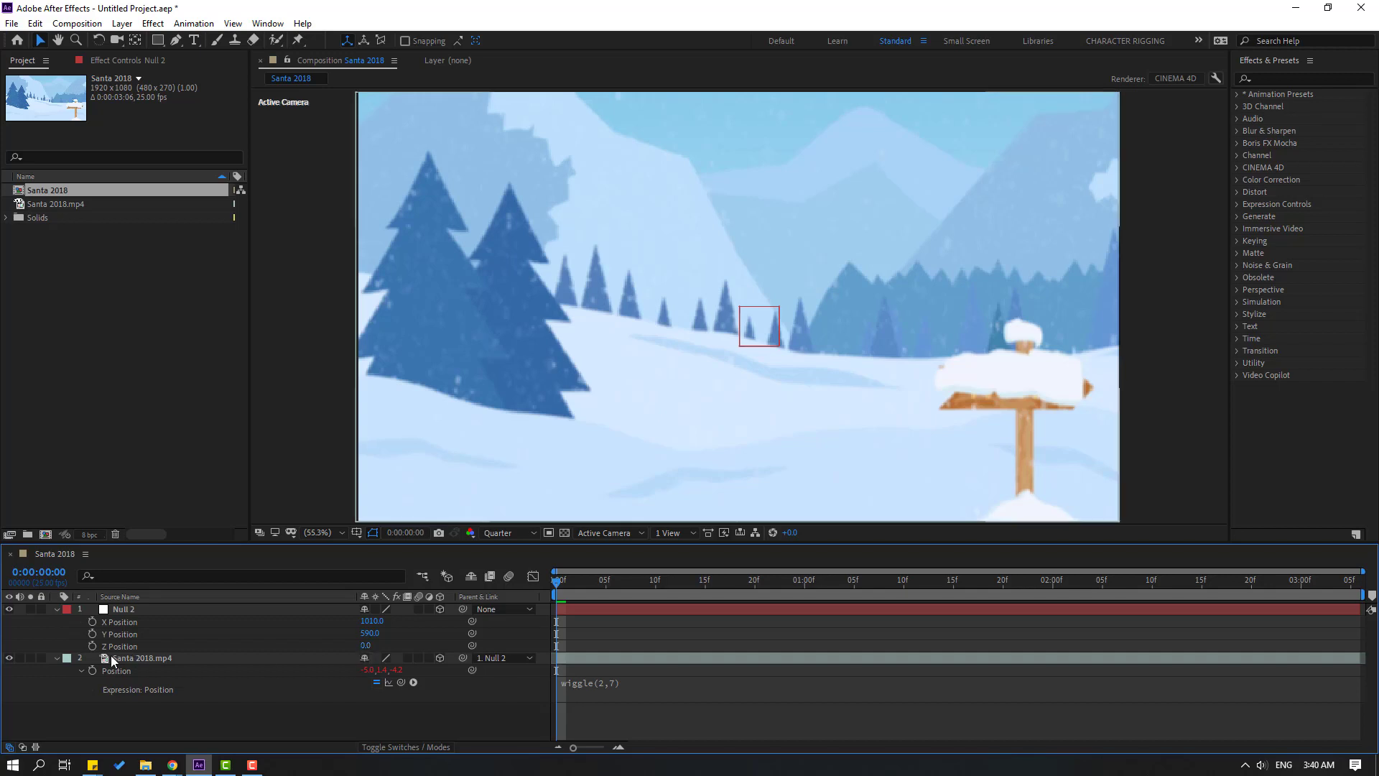
pyautogui.moveTo(366, 646)
pyautogui.mouseDown()
pyautogui.moveTo(323, 653)
pyautogui.moveTo(388, 655)
pyautogui.moveTo(390, 686)
pyautogui.mouseUp()
# - Give Null 2's Z Position a wiggle(1,100) expression, preview it, and scrub to frame 8
pyautogui.keyDown('alt'); pyautogui.click(92, 645); pyautogui.keyUp('alt')
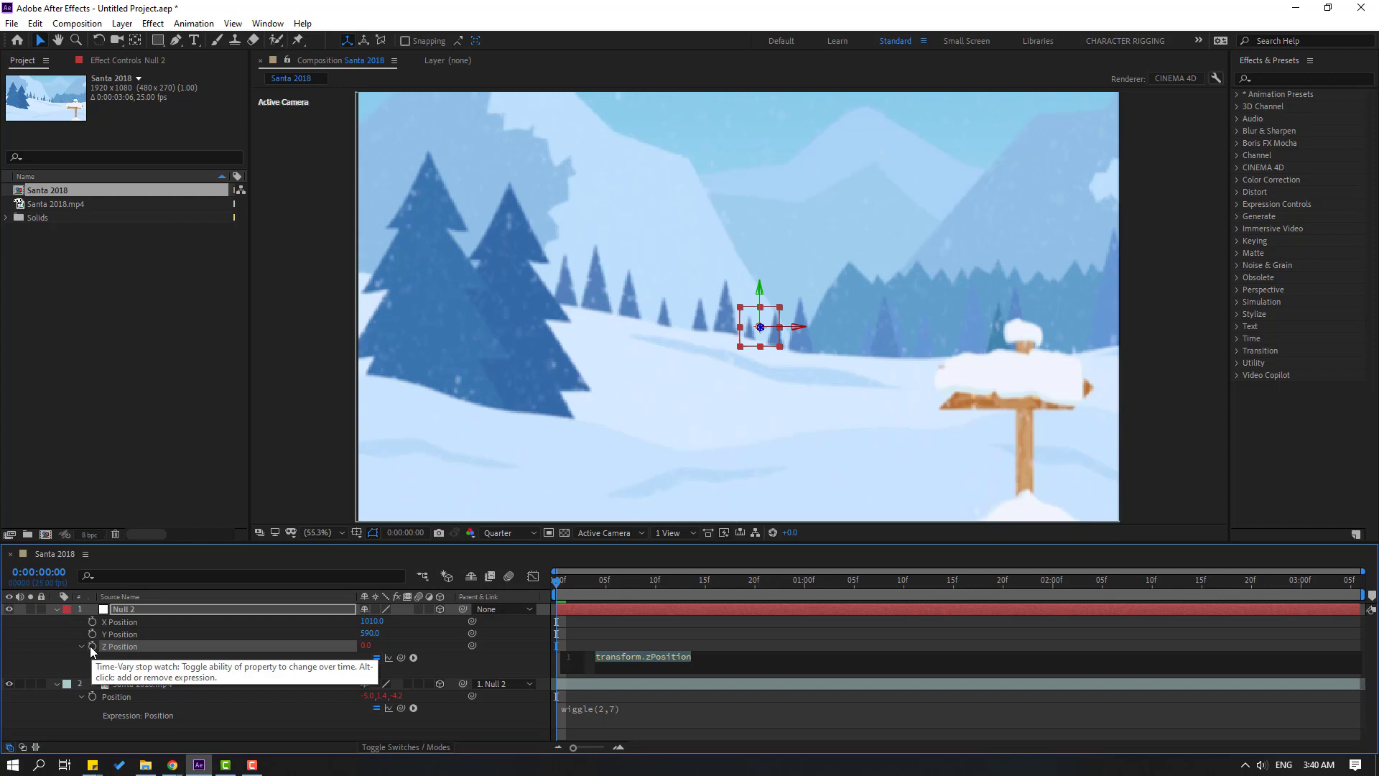
pyautogui.write('wiggle')
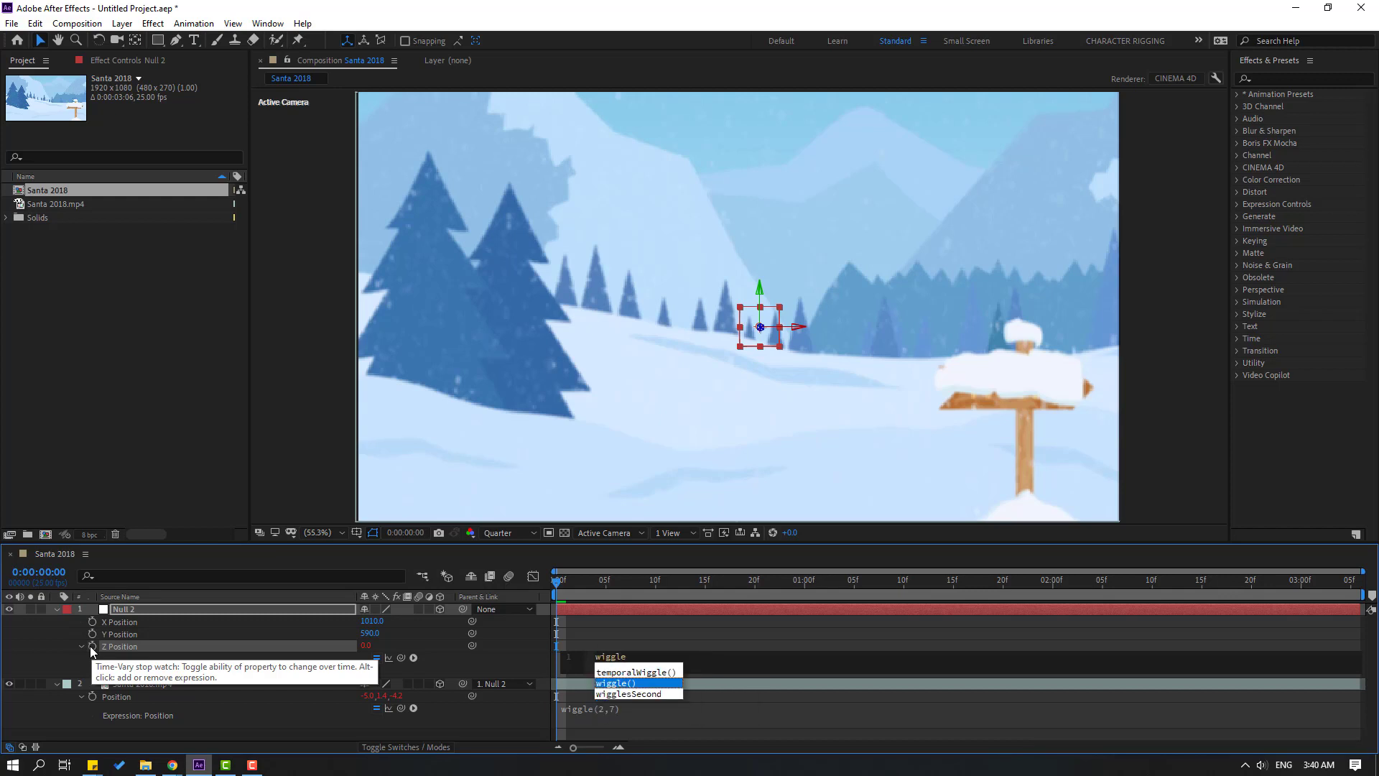
pyautogui.press('Return')
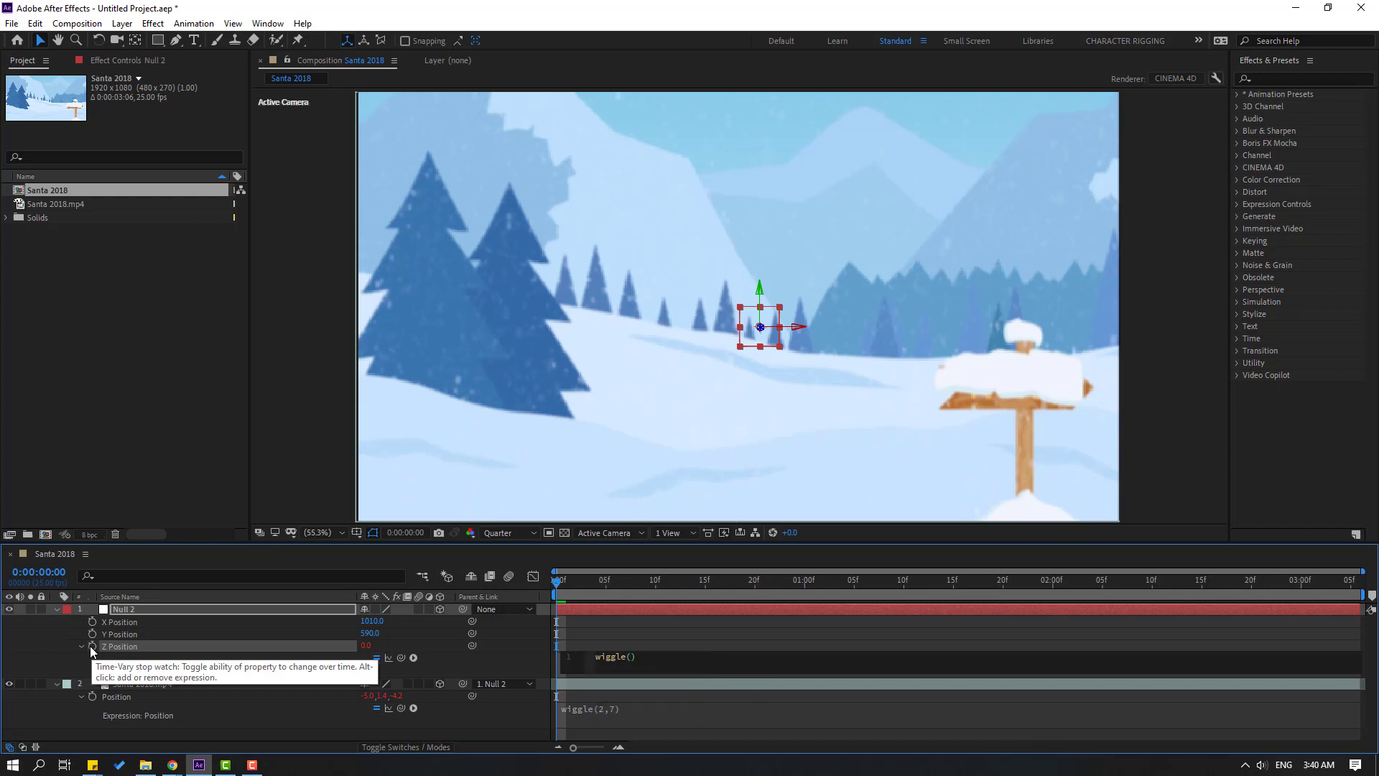
pyautogui.write('1,100')
pyautogui.click(282, 737)
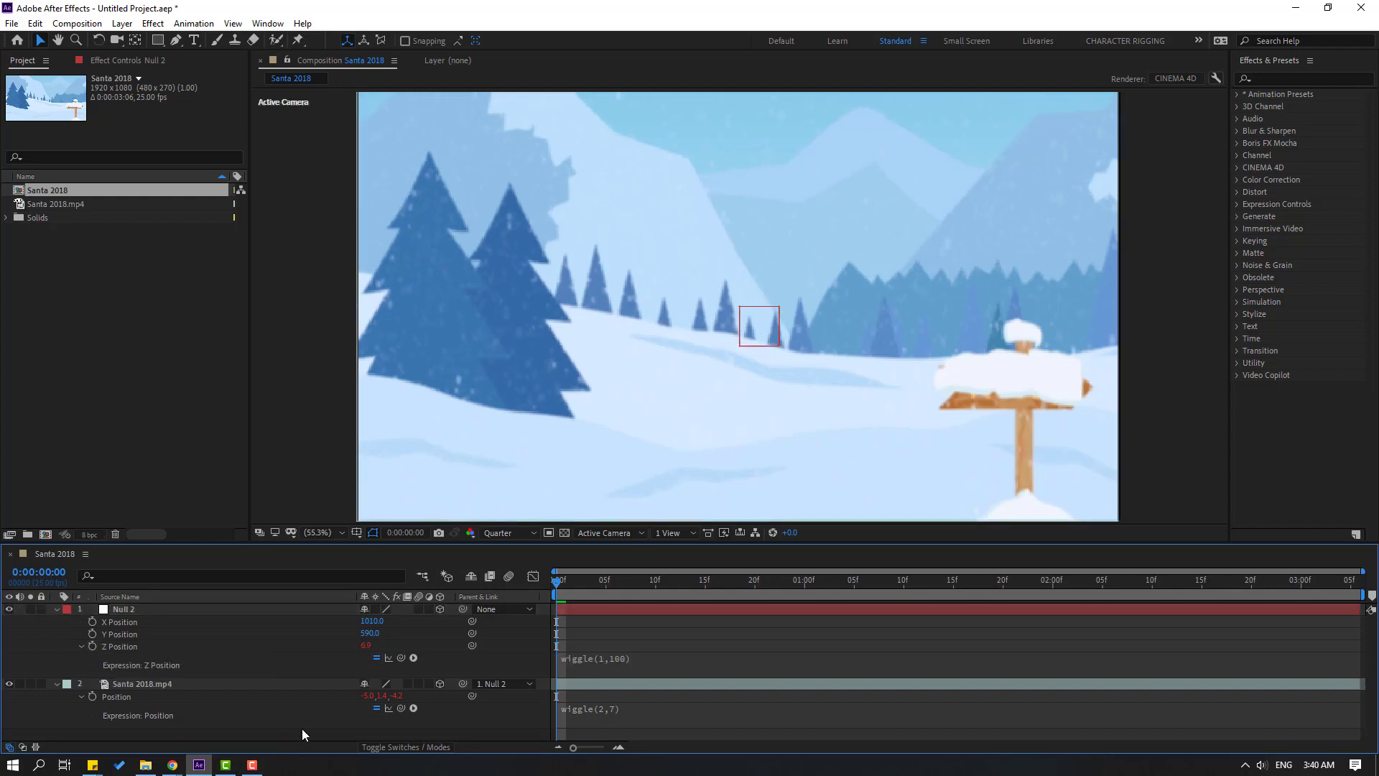
pyautogui.press('space')
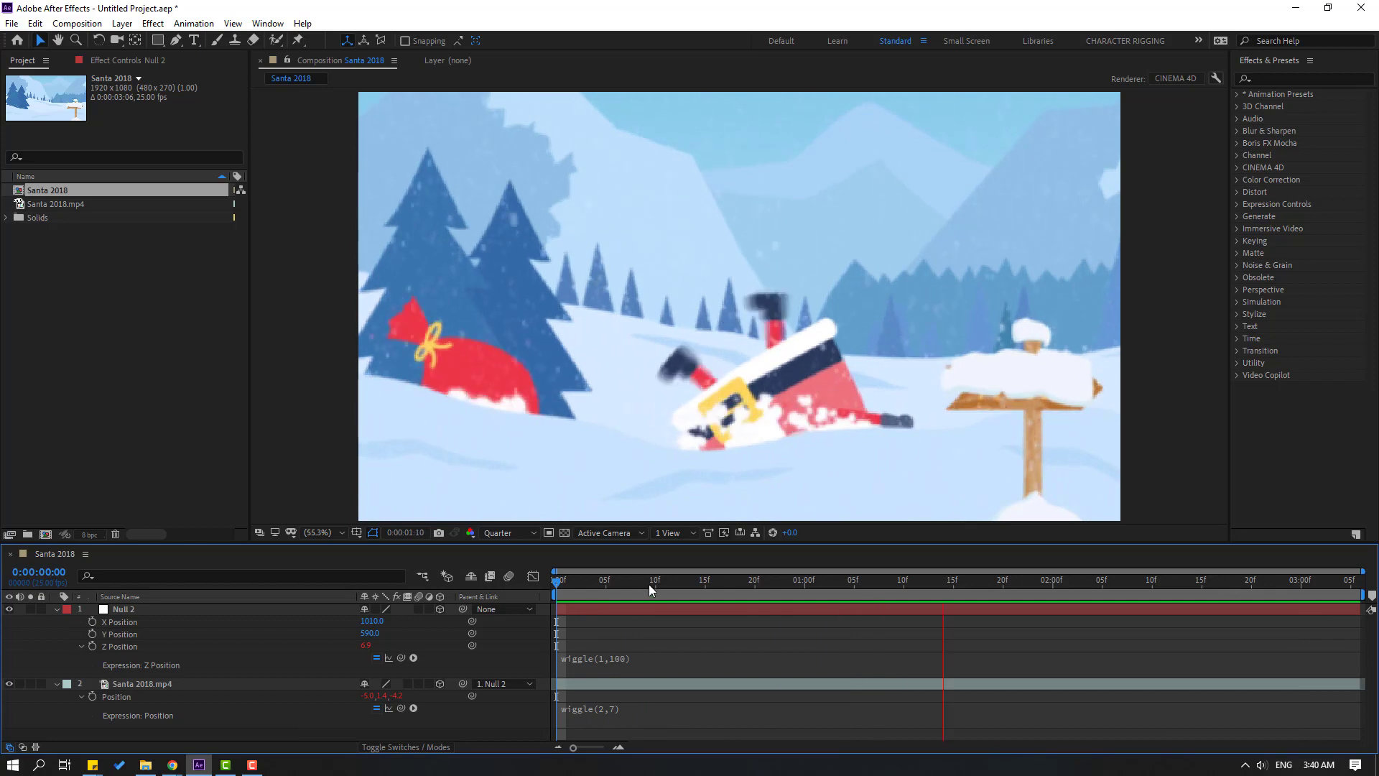
pyautogui.moveTo(648, 584); pyautogui.dragTo(633, 583)
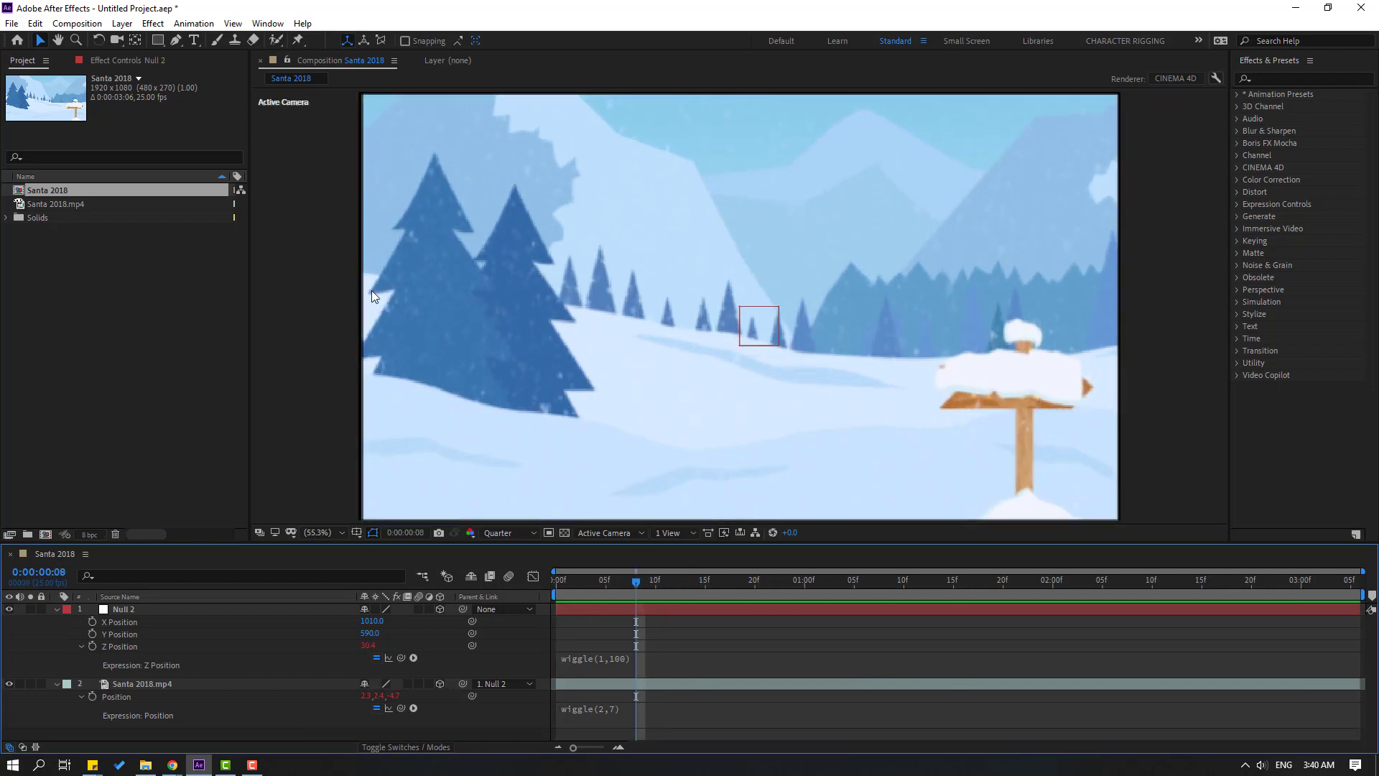
# - Scale Santa 2018.mp4 to 110% and preview the shaking footage
pyautogui.click(148, 685)
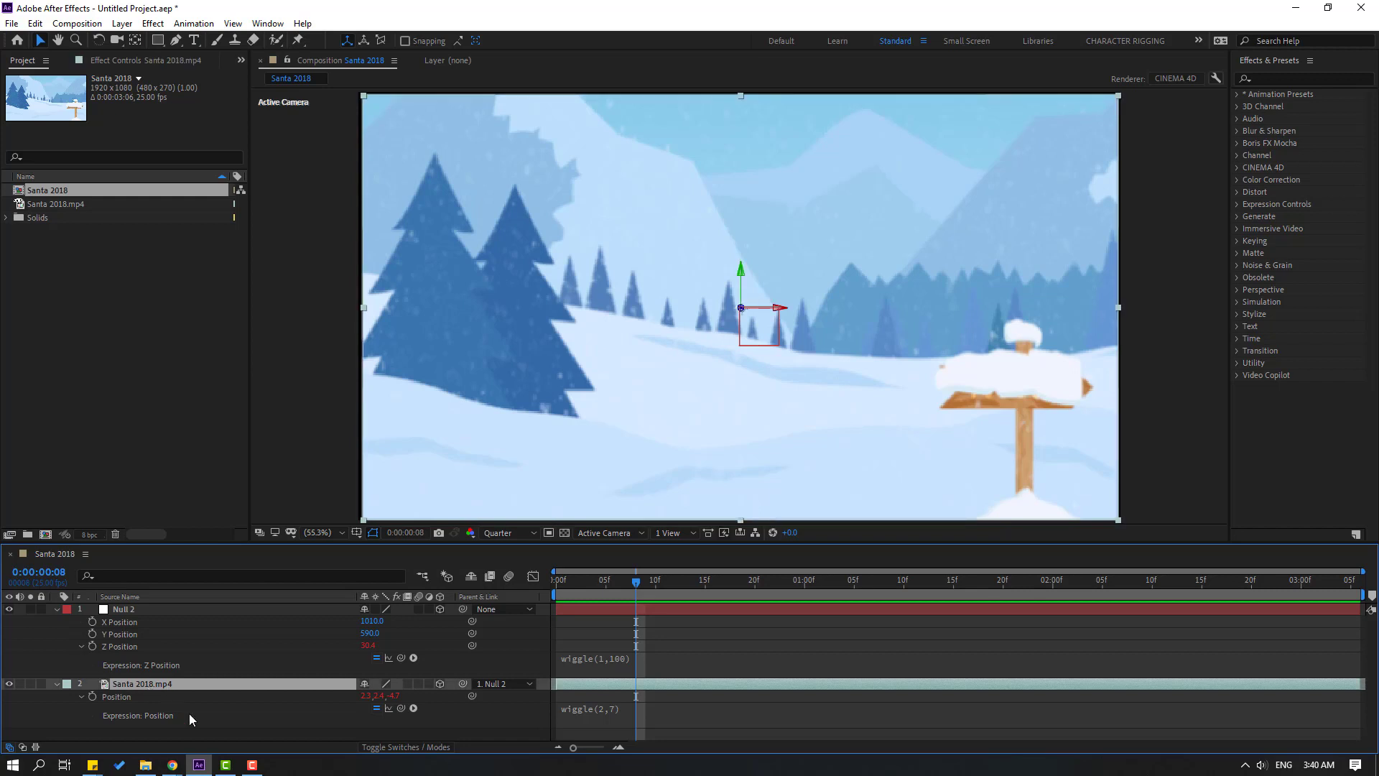
pyautogui.press('s')
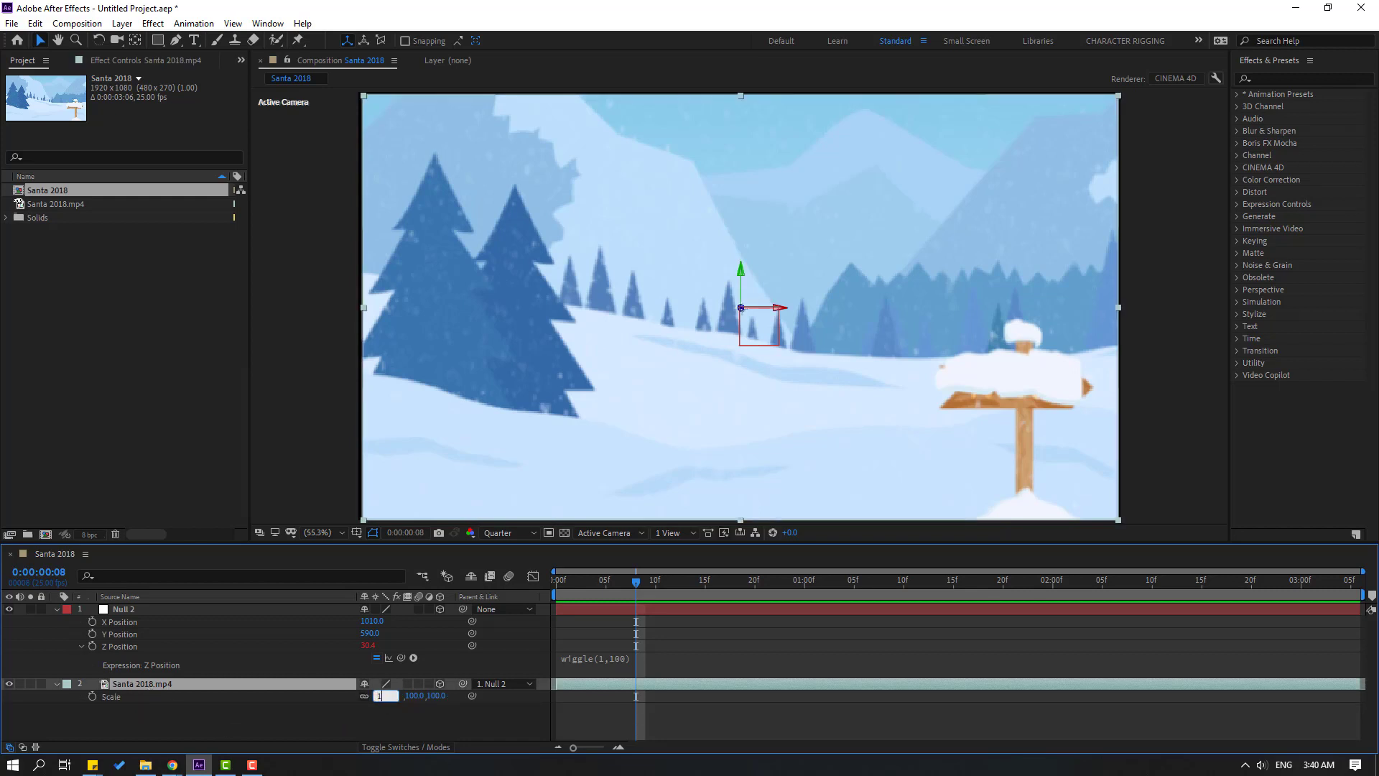
pyautogui.press('Return')
pyautogui.press('space')
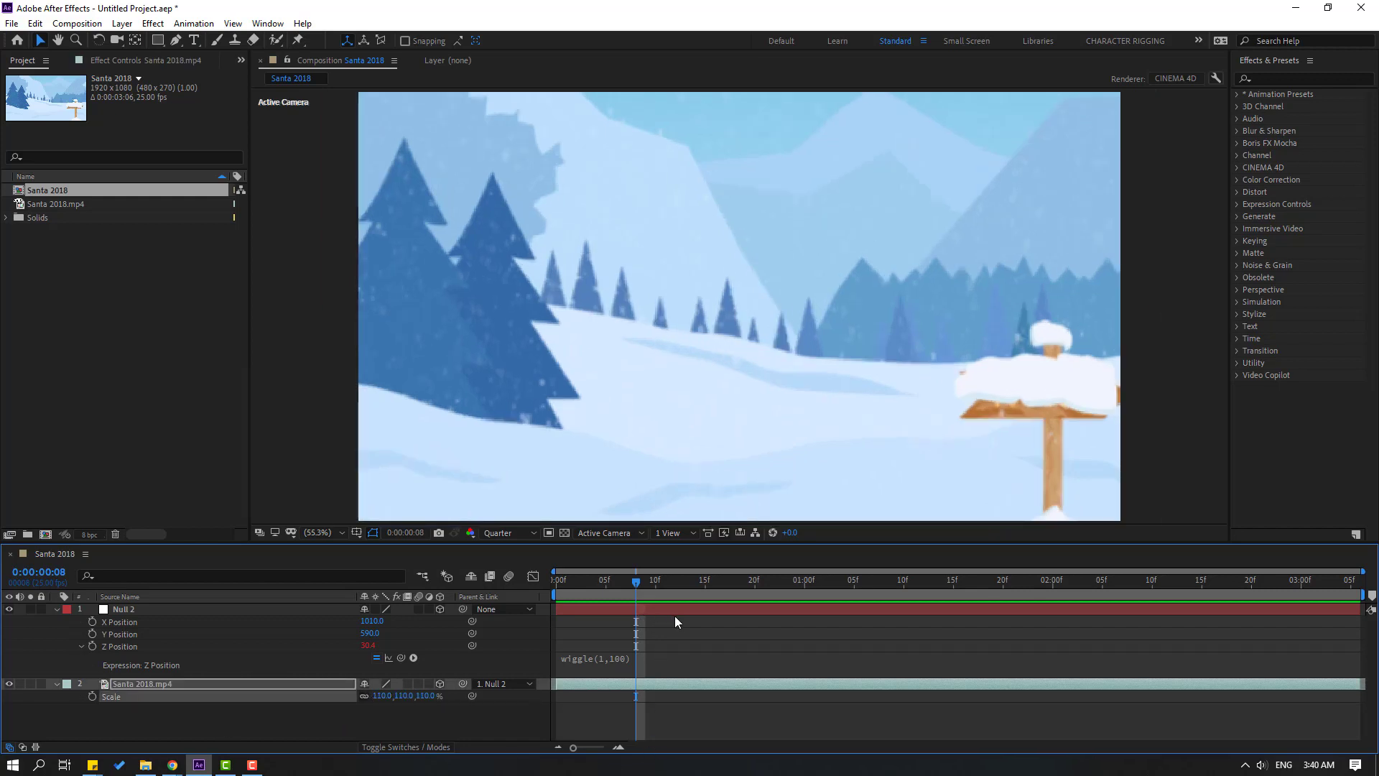